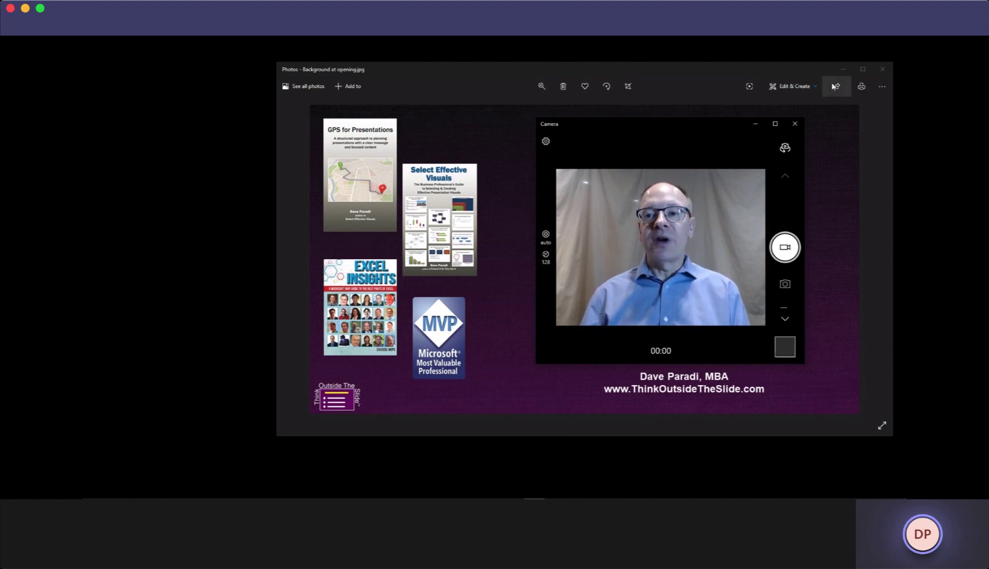
- Minimize the background photo and restore the 'Process for taking virtual presentations to the next level' slide show
click(843, 70)
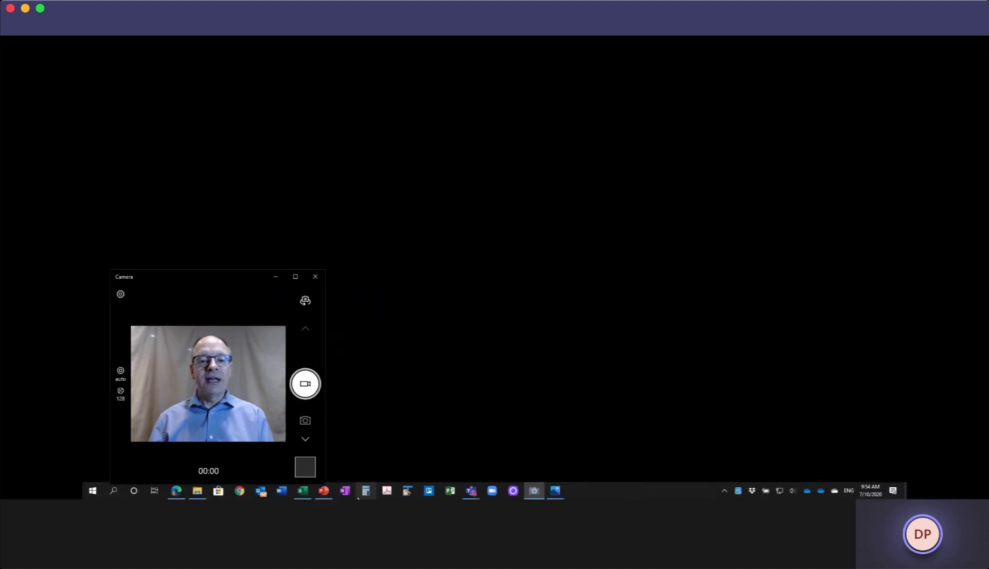
click(323, 491)
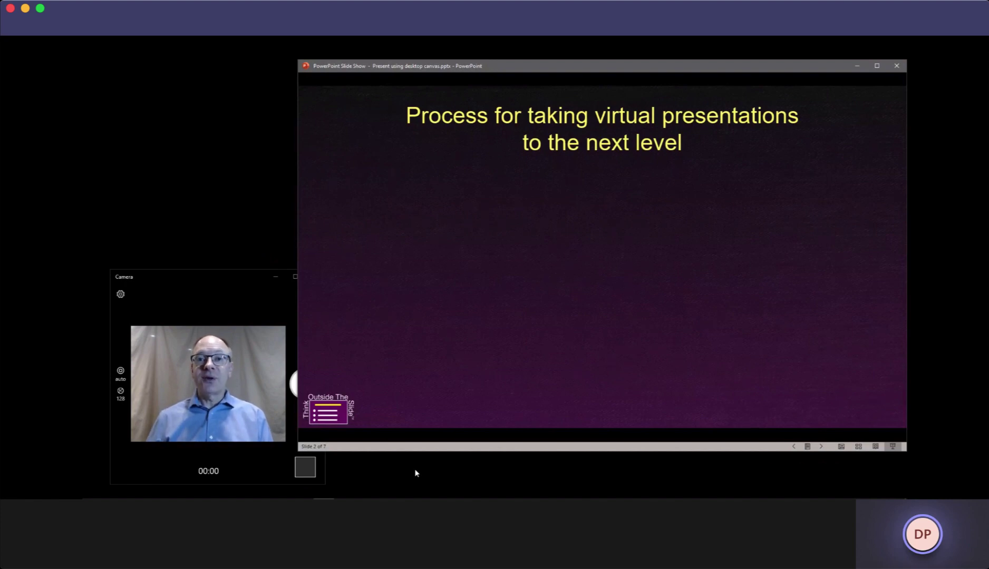
- Reveal the Discover, Learn and Improve steps, then advance to the Morph slide with Morph highlighted
key(Right)
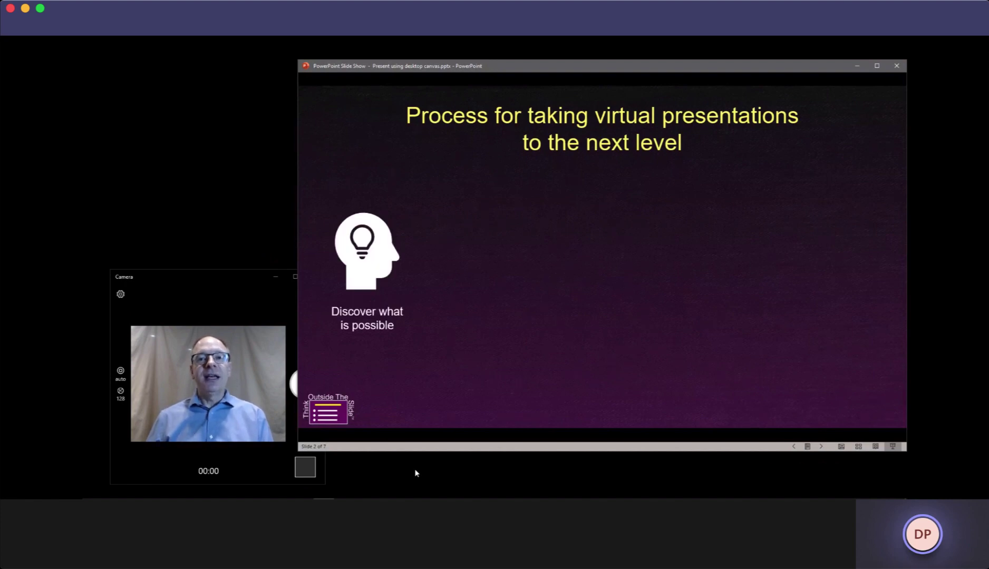
key(Right)
key(Right)
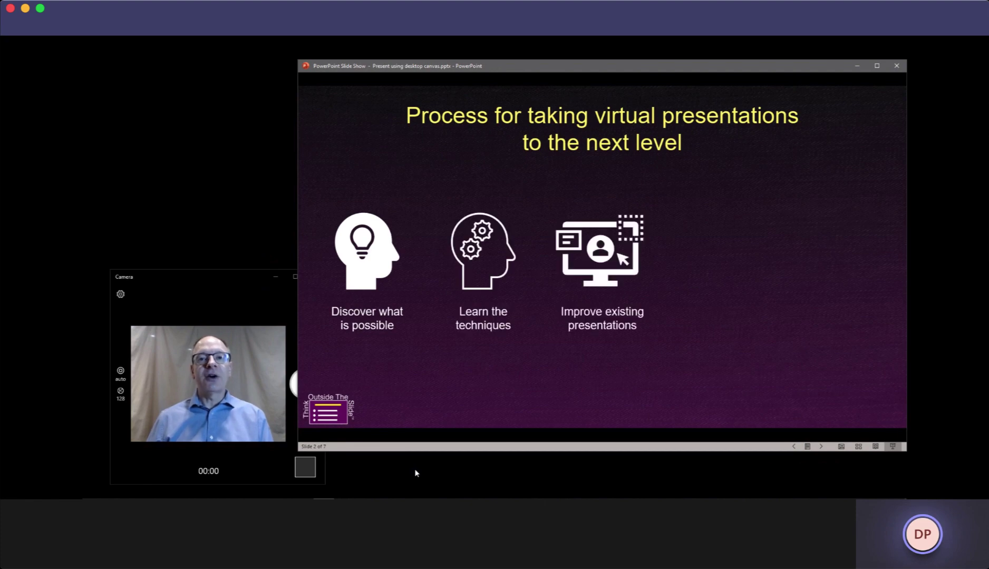
key(Right)
key(Right)
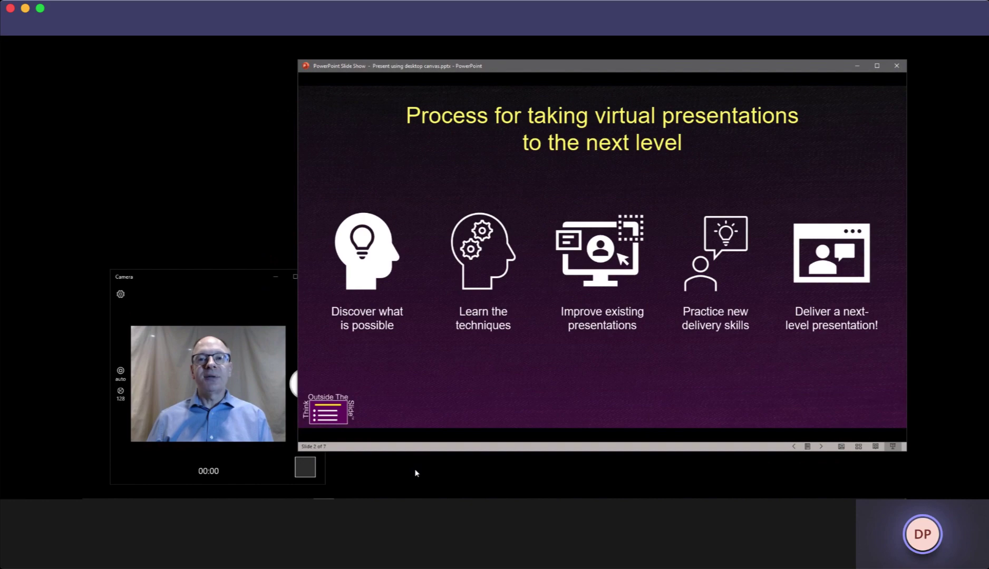
key(Right)
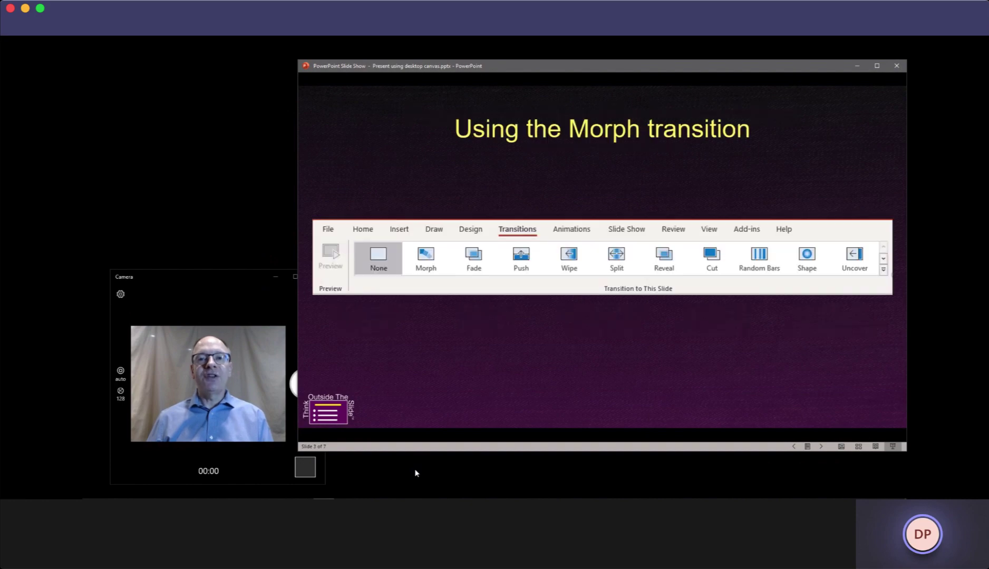
key(Right)
key(Right)
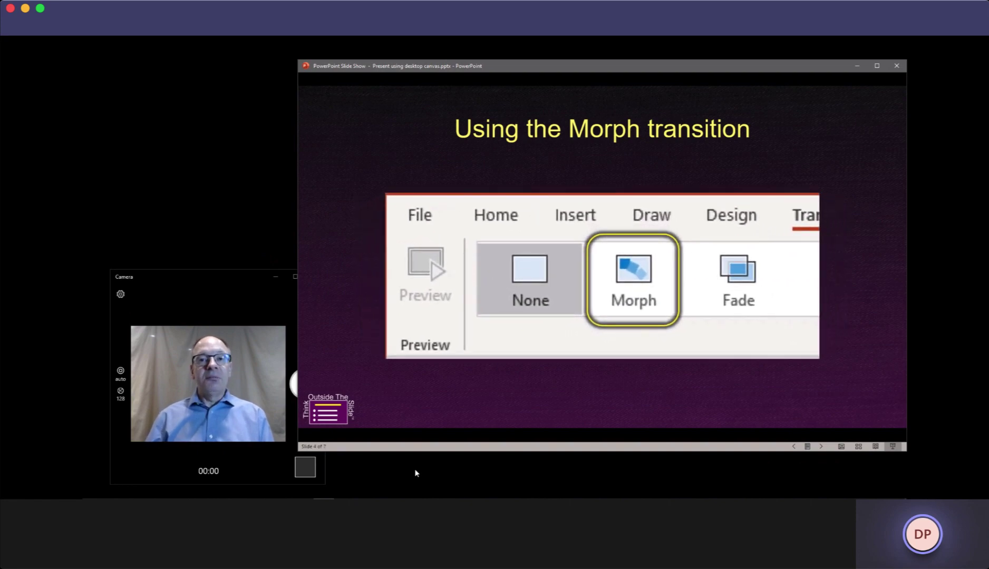
- Minimize the slide show, view the desk photo and the Queens 1 post, then close Photos
click(857, 67)
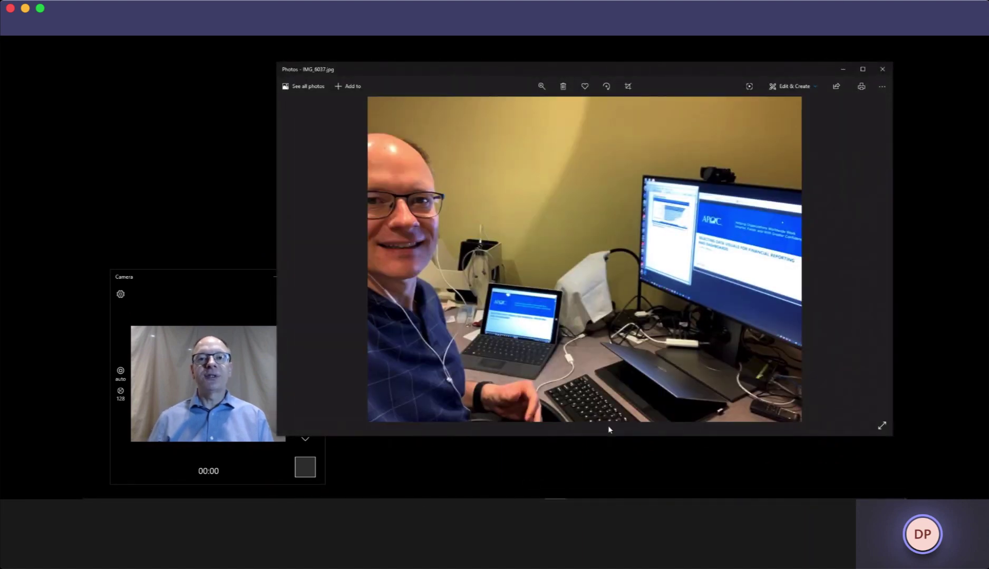
key(Right)
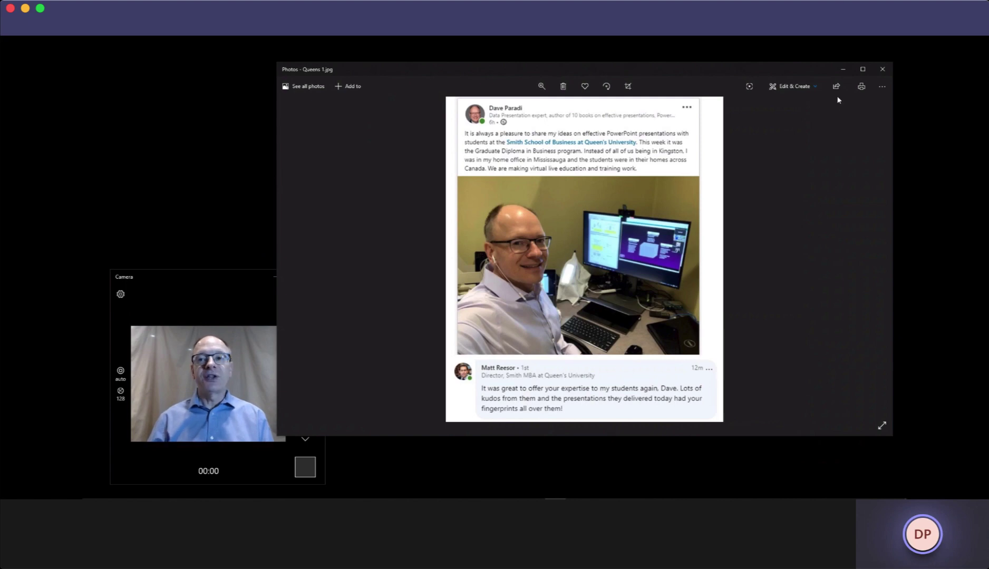
click(883, 69)
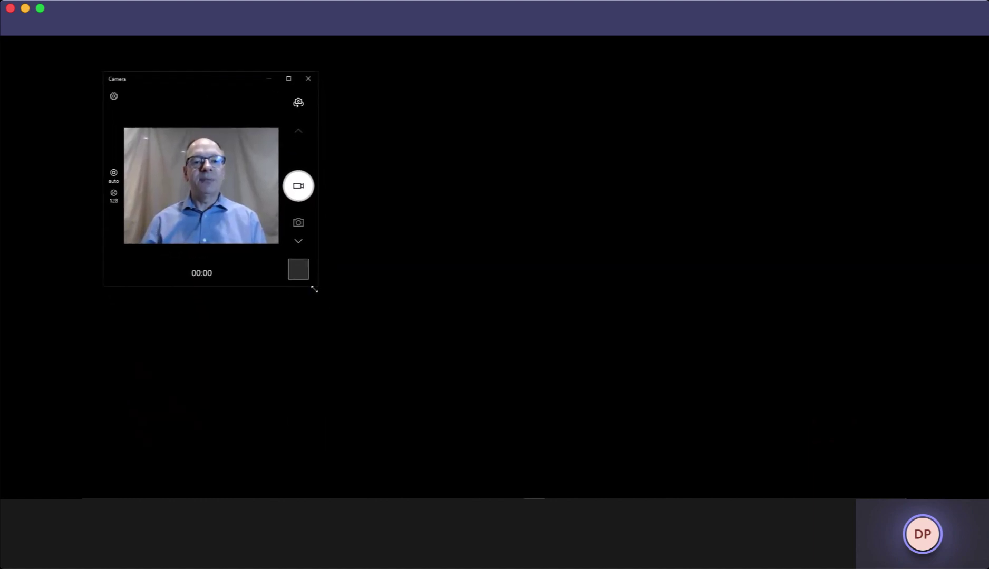
- Enlarge the camera window and open thinkoutsidetheslide.com in Edge, scrolling through its home page
drag(314, 289, 362, 352)
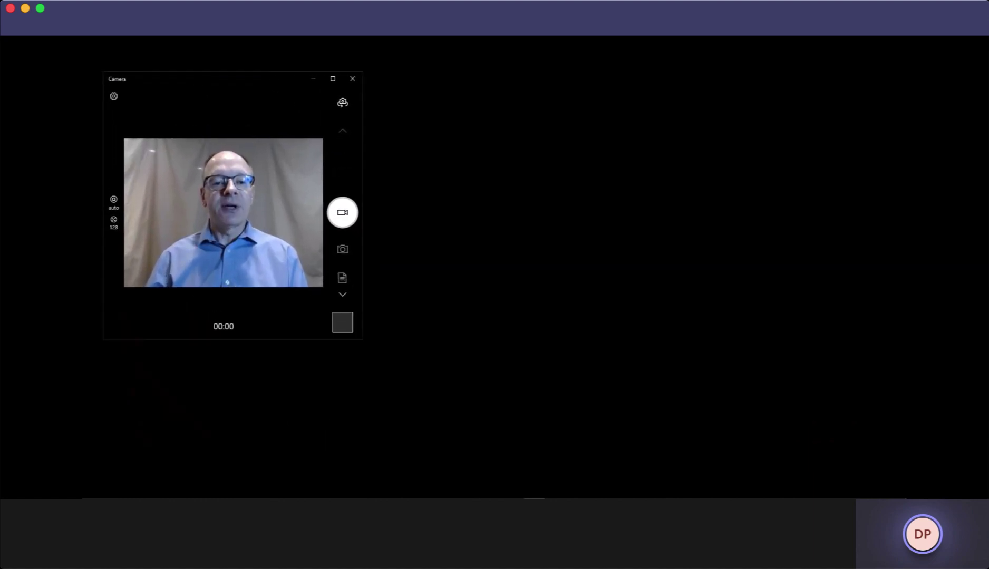
click(176, 496)
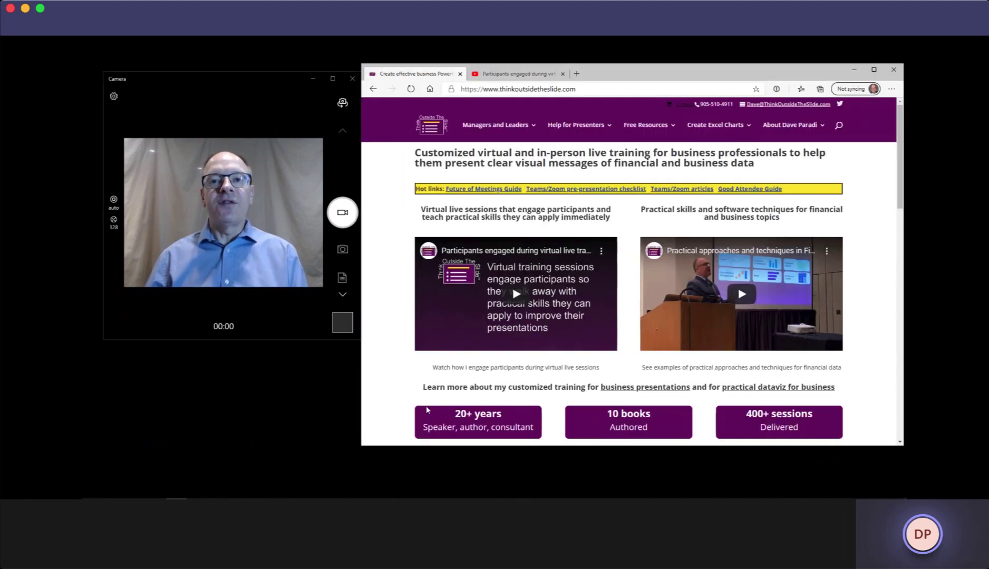
scroll(453, 348, down, 3)
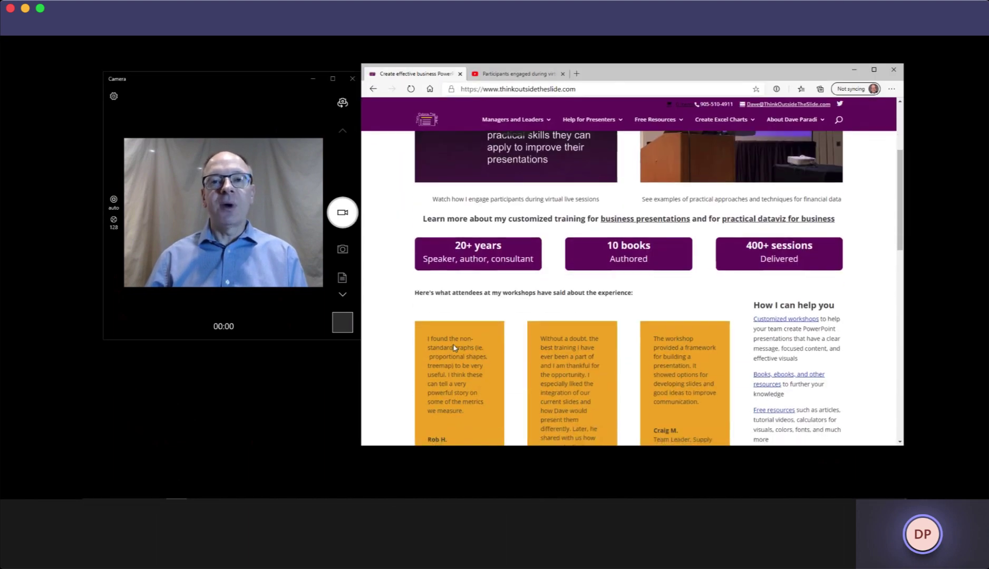
scroll(453, 345, up, 3)
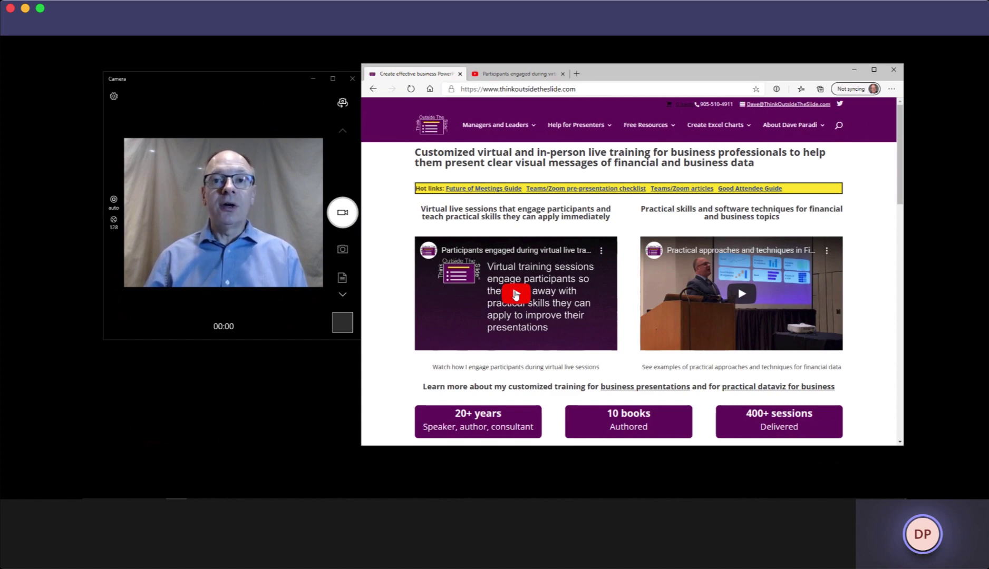
- Switch to the YouTube tab and play 'Participants engaged during virtual live training', pausing at 0:13
click(520, 76)
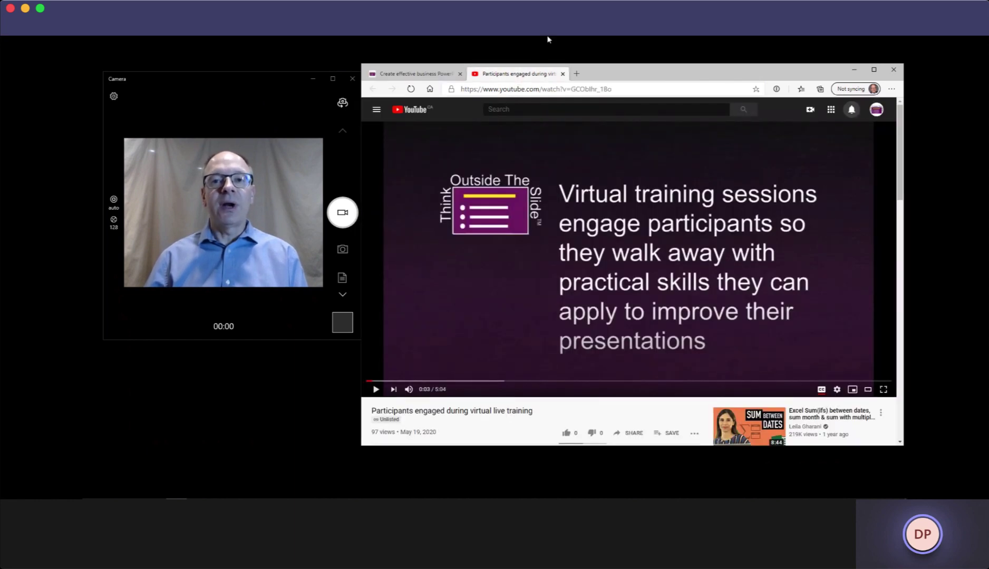
mouse_move(549, 38)
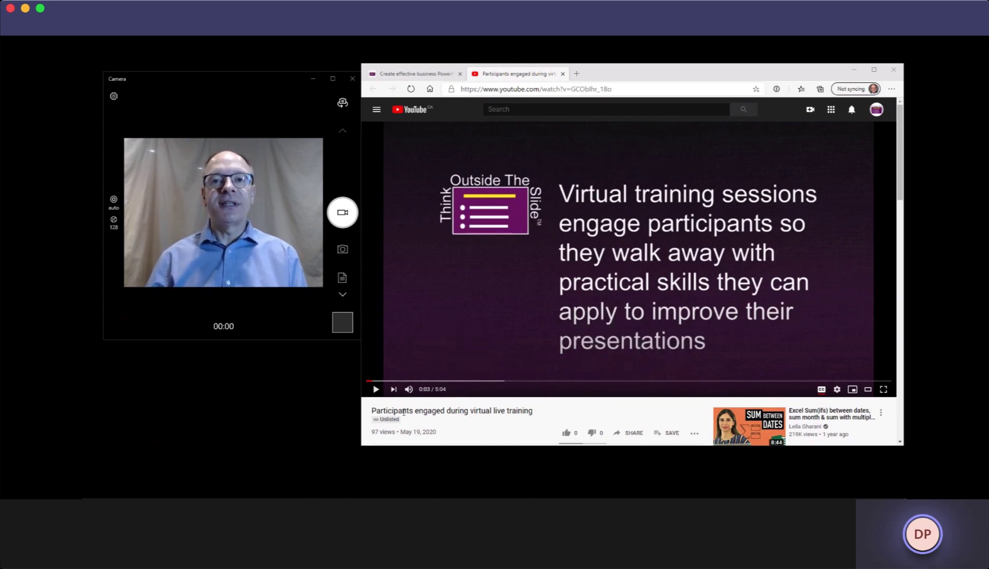
click(376, 390)
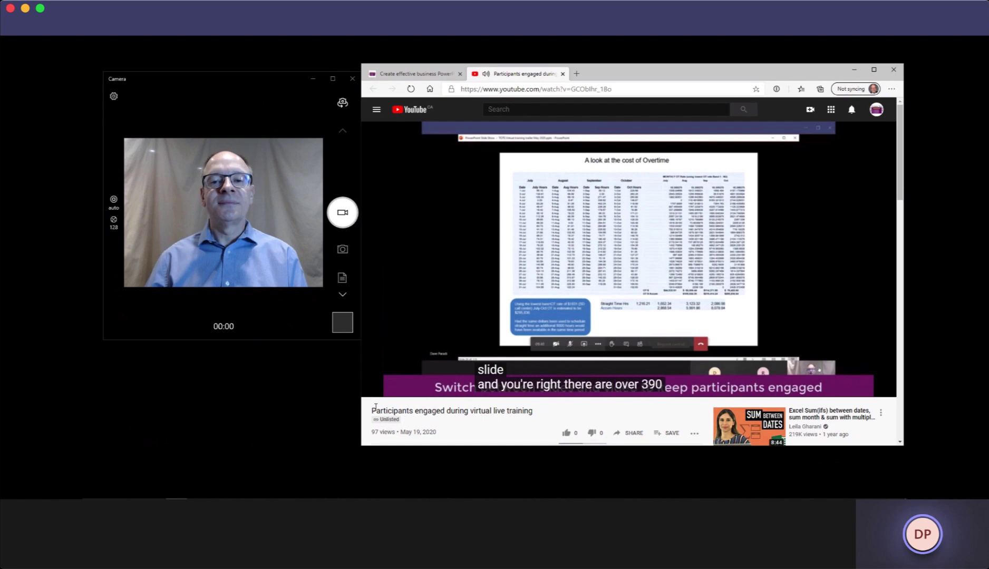
click(376, 390)
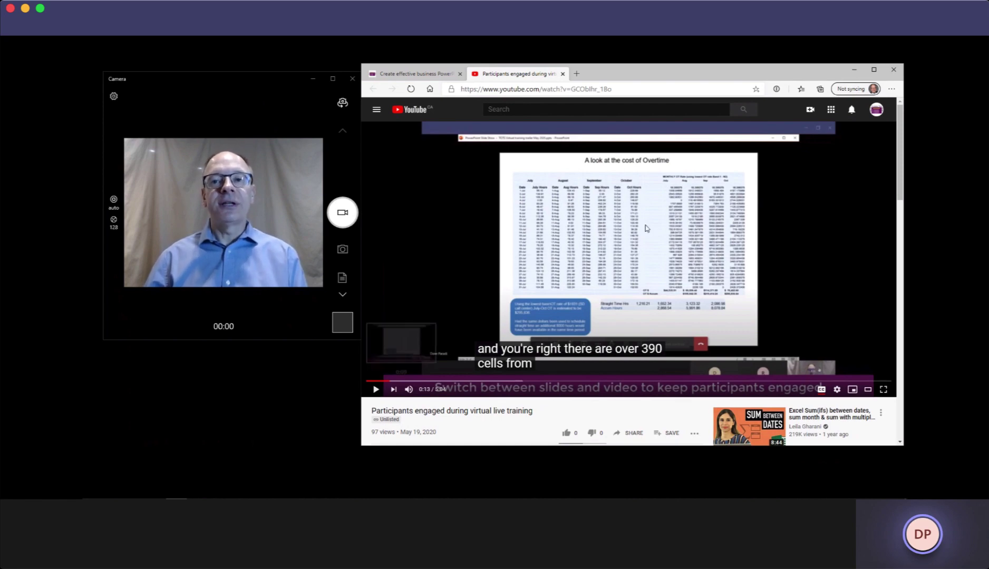
- Minimize Edge and bring up the 'Waterfall with lines' workbook in Excel
click(854, 71)
mouse_move(416, 498)
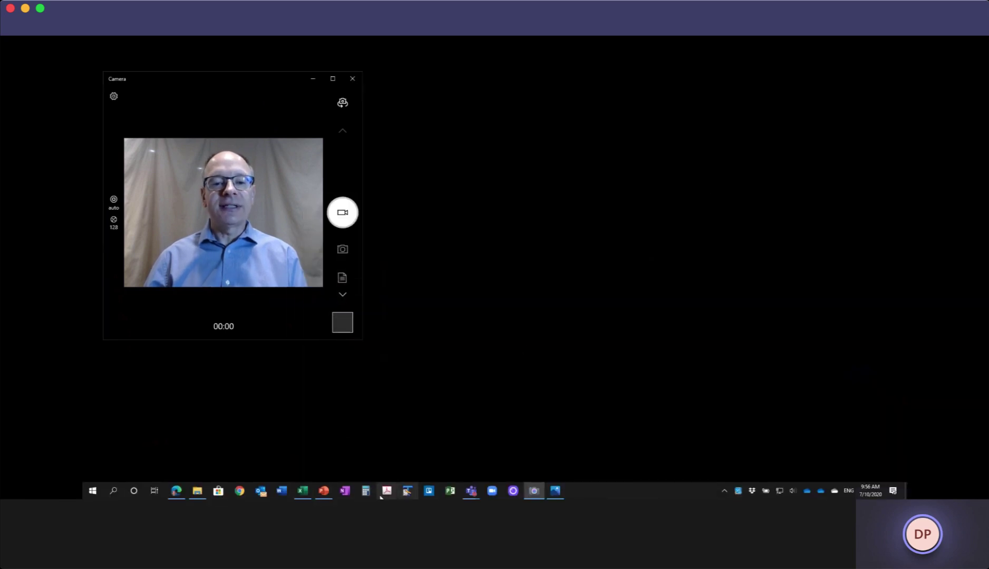
click(302, 492)
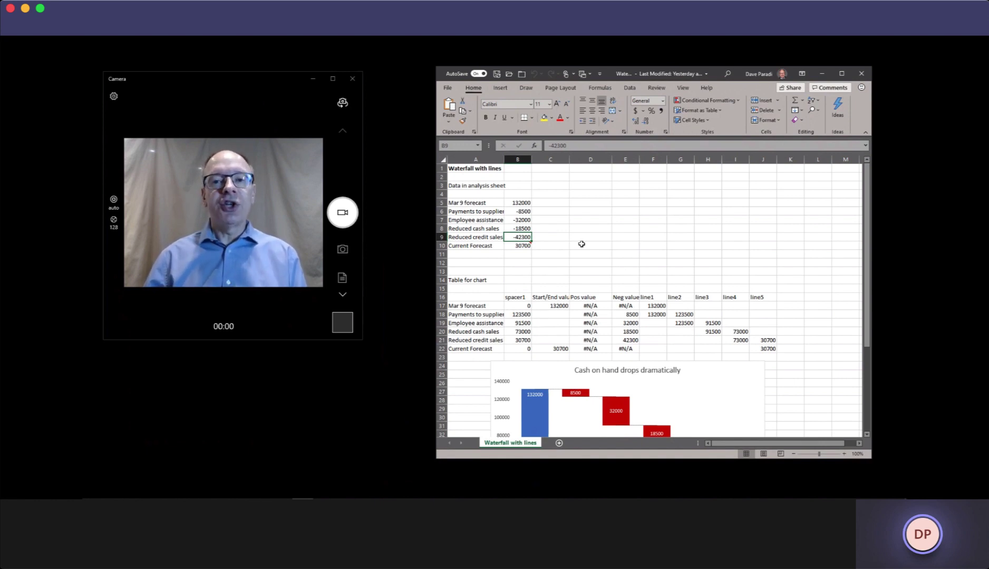
- Scroll down to the waterfall chart and back, then select the Reduced cash sales cell B8
scroll(622, 265, down, 1)
scroll(622, 265, down, 3)
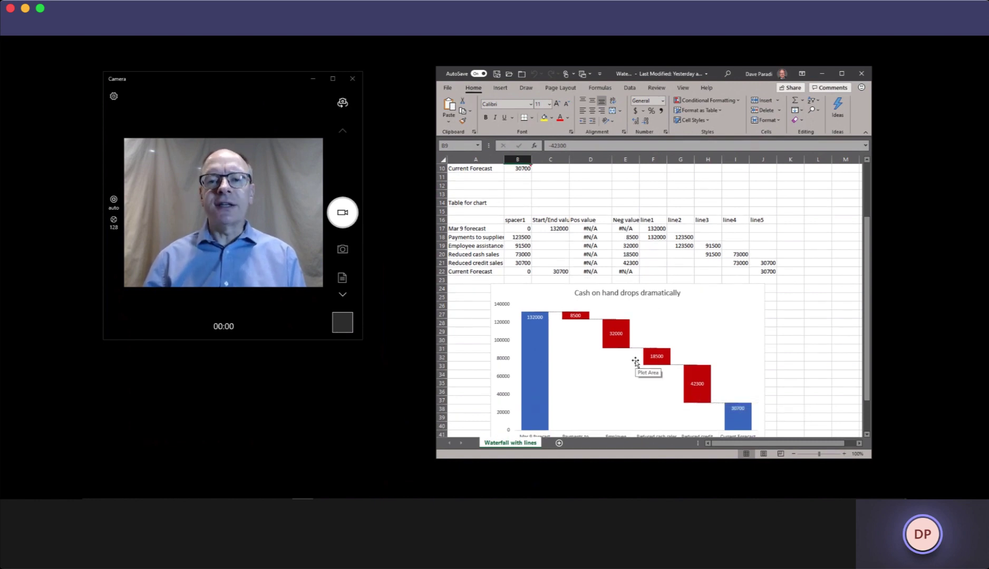
scroll(635, 363, up, 3)
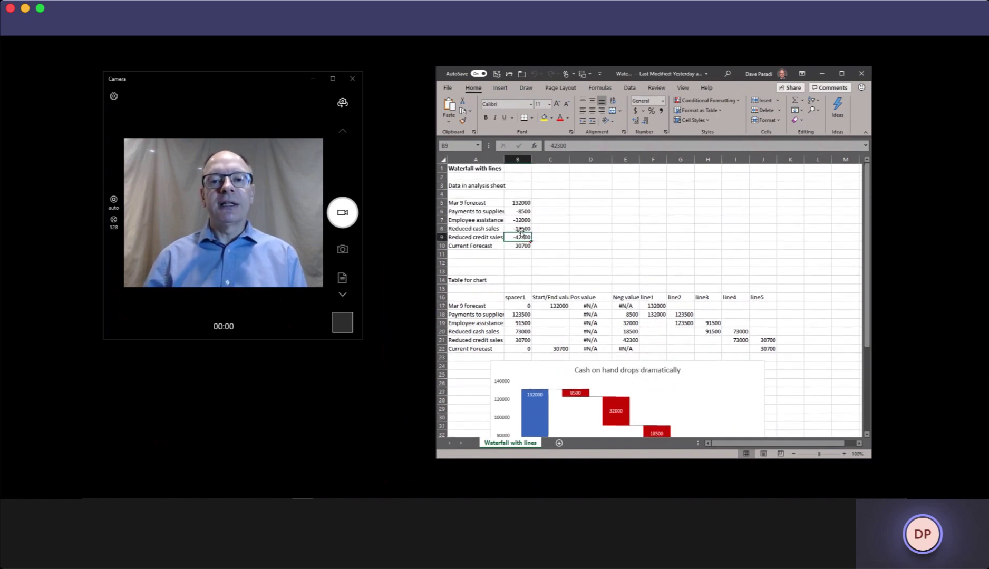
click(521, 229)
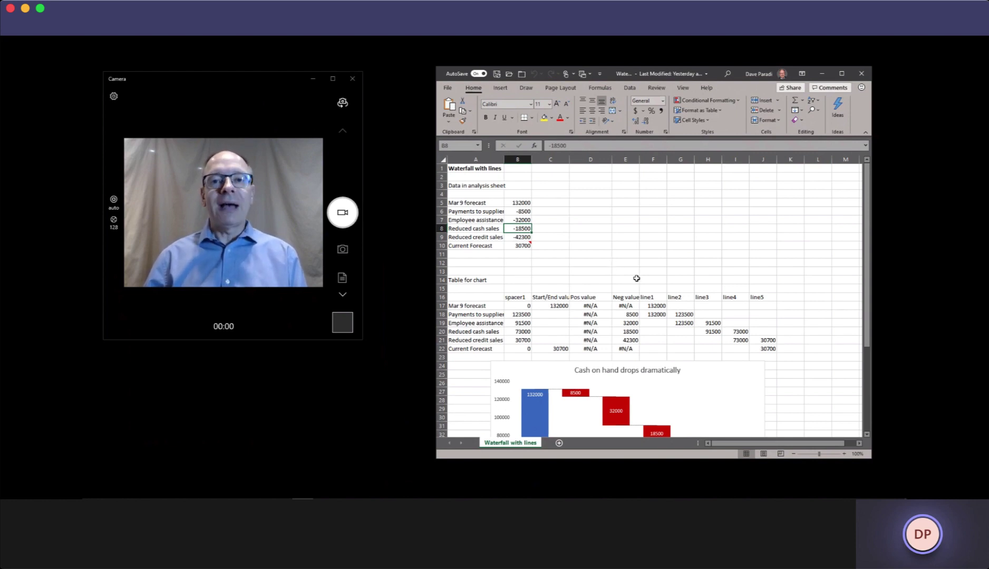
- At 130% zoom, enter 12700 as Reduced cash sales in B8, then return to 110% to view the chart
click(845, 454)
click(846, 454)
click(845, 455)
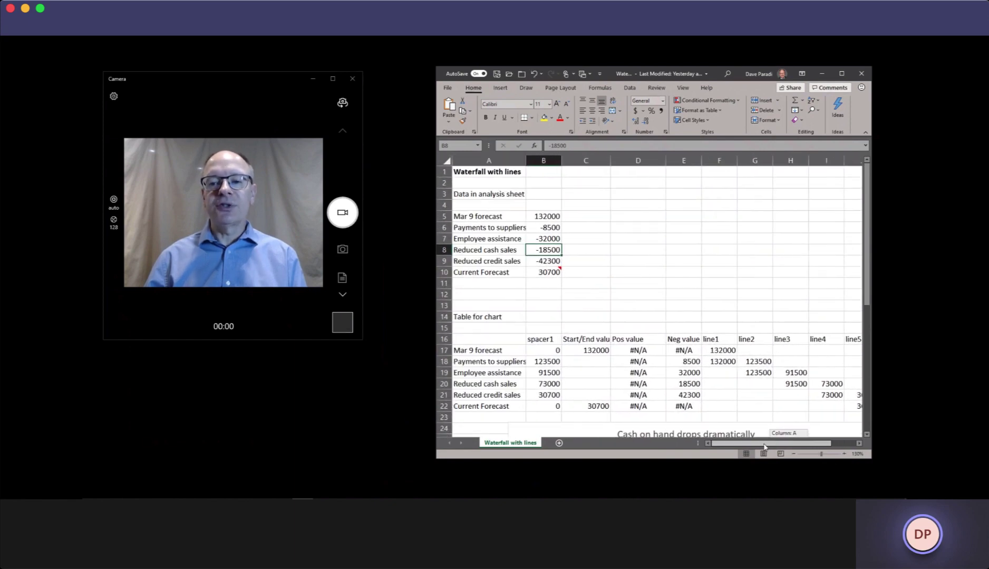
drag(765, 447, 765, 447)
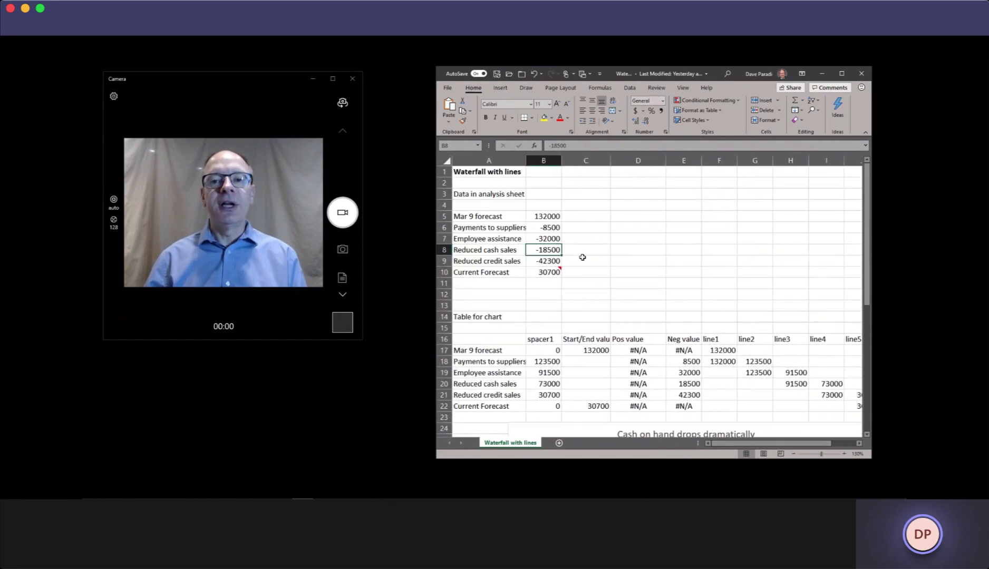
text(127)
key(Return)
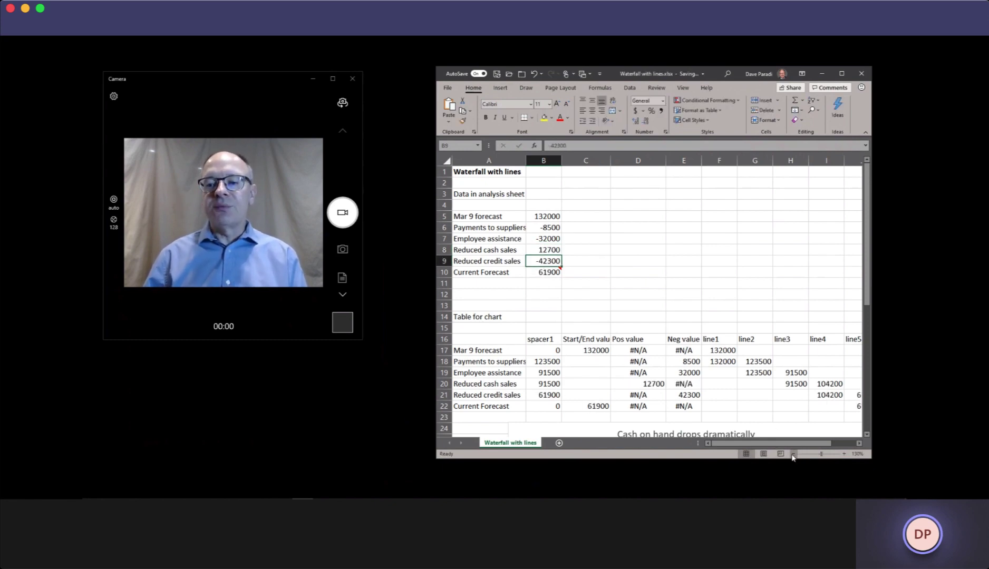
click(794, 454)
click(793, 454)
scroll(654, 317, down, 4)
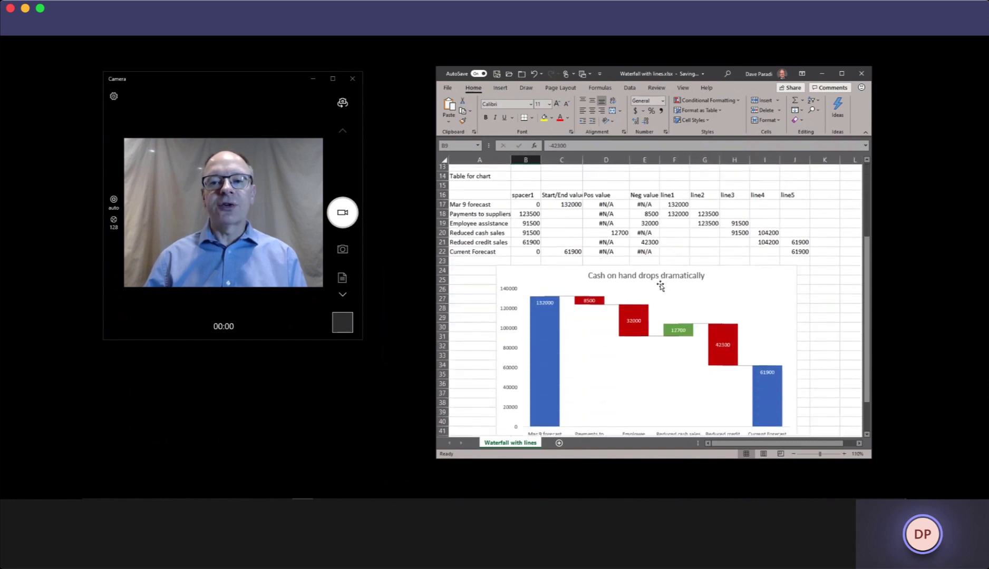
scroll(661, 287, down, 1)
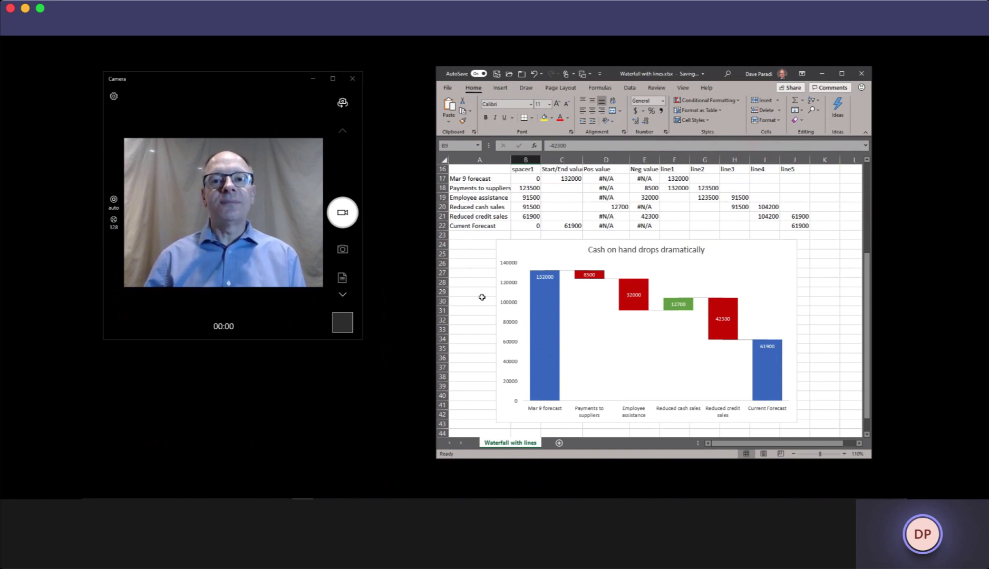
- Minimize Excel, move the Camera window lower left, and advance the slide show to 'Ways to engage an online audience'
click(822, 74)
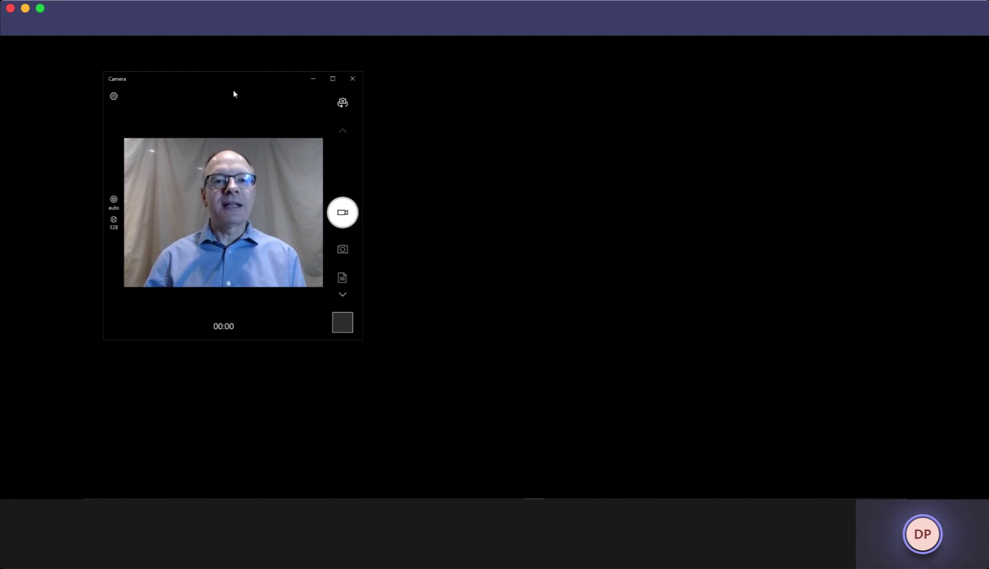
drag(232, 83, 251, 260)
mouse_move(401, 498)
click(323, 491)
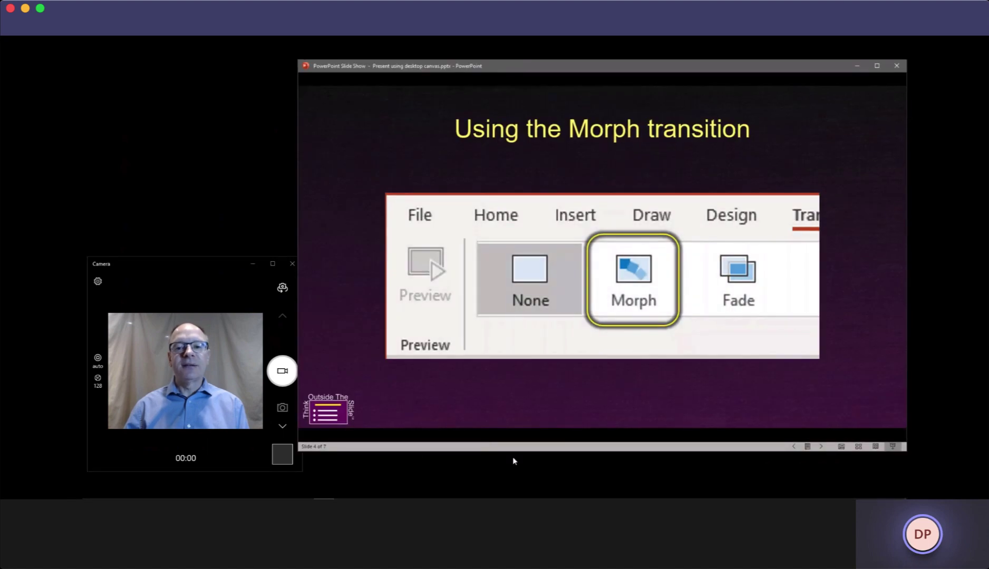
key(Right)
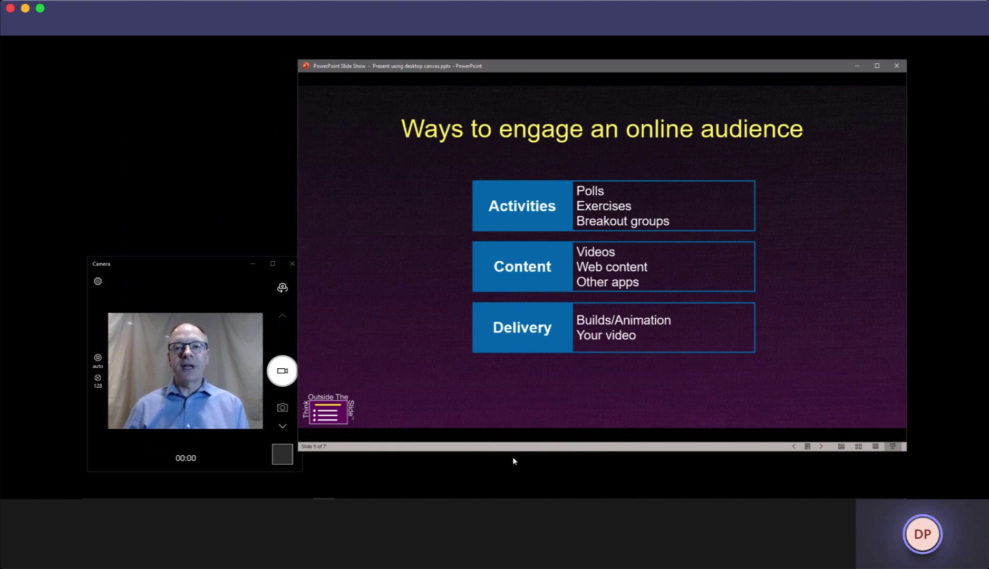
- Advance to slide 6 and place an enlarged Camera window over the slide's top-left
key(Right)
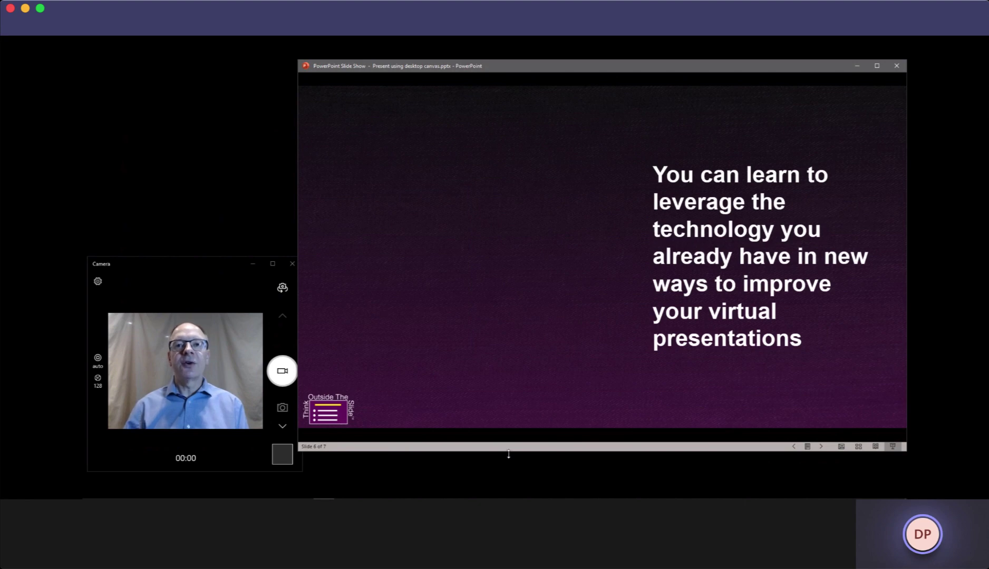
drag(208, 269, 446, 118)
drag(542, 324, 636, 388)
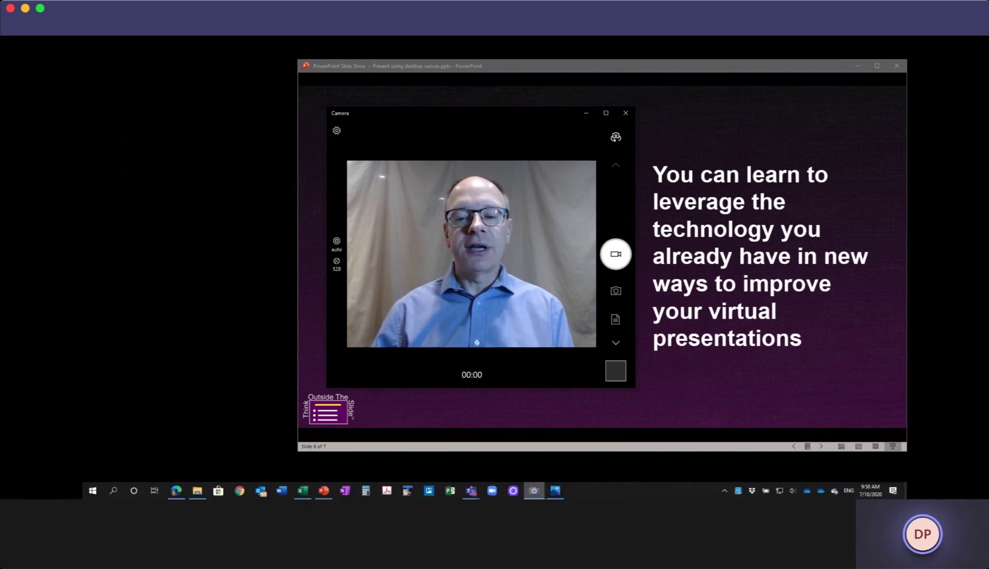
- Open the Y-Learn QR-code image in Photos, shrink it, and move it left of the camera
click(555, 496)
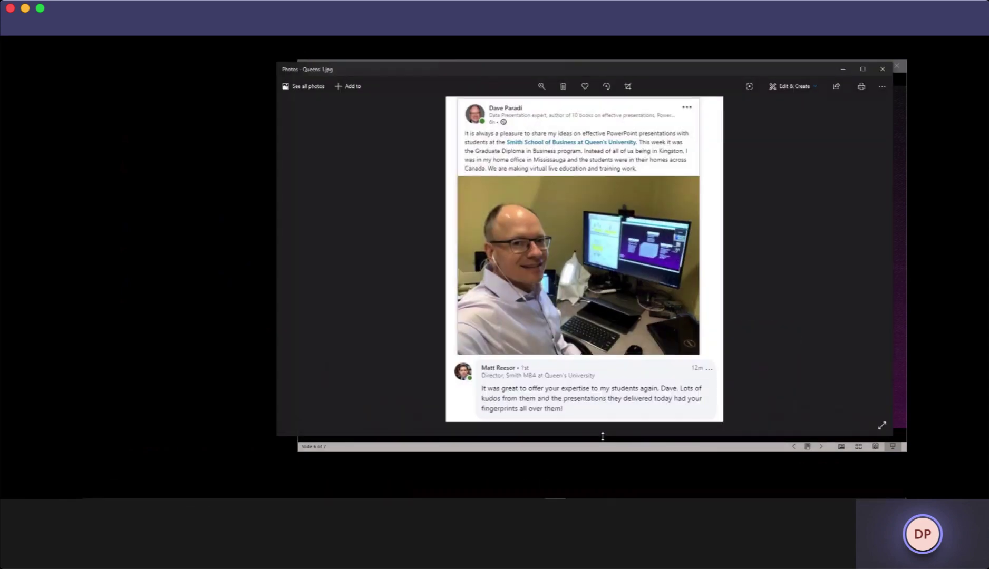
key(Right)
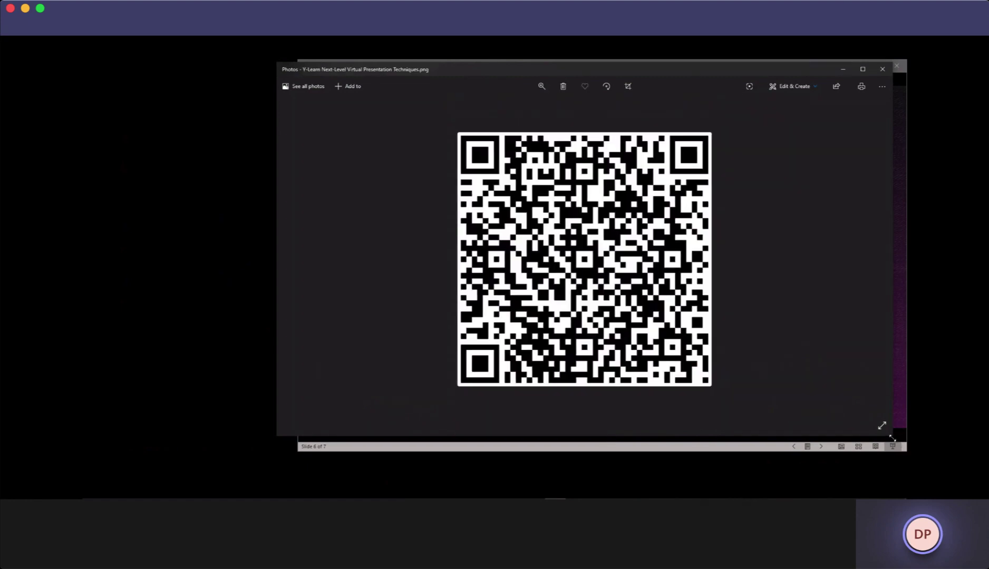
drag(858, 417, 482, 233)
drag(441, 69, 252, 101)
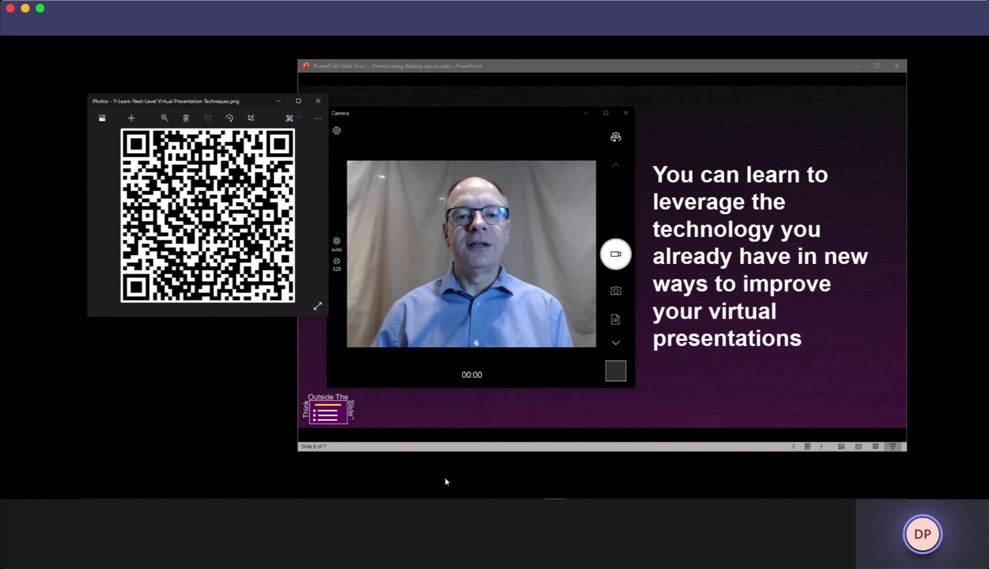